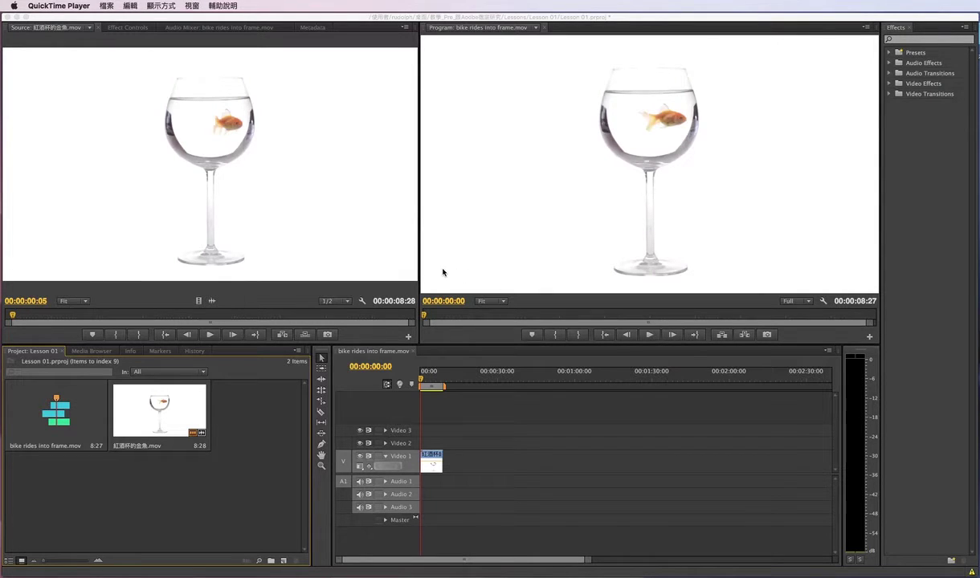
Switch from QuickTime Player to Premiere Pro and activate the goldfish sequence timeline.
click(149, 413)
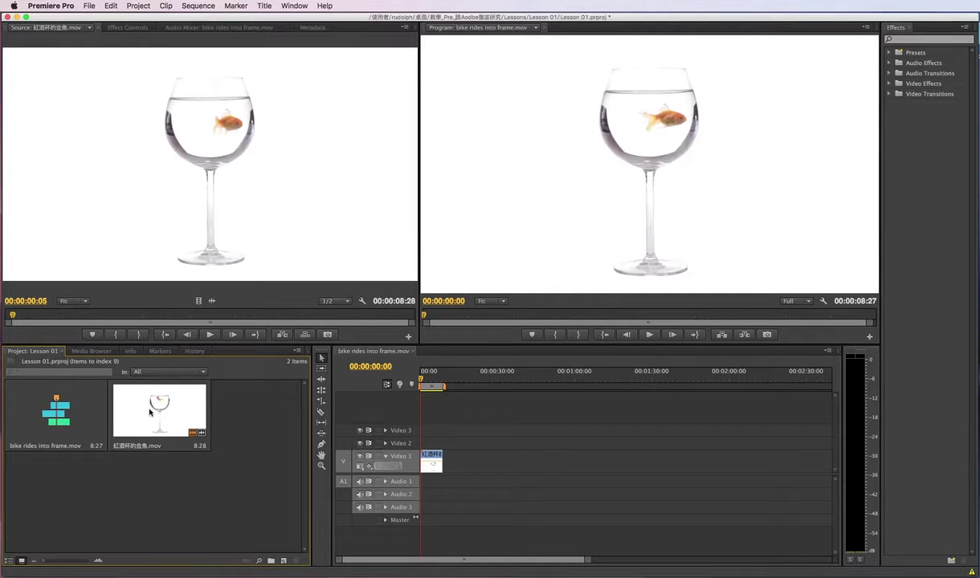
click(436, 466)
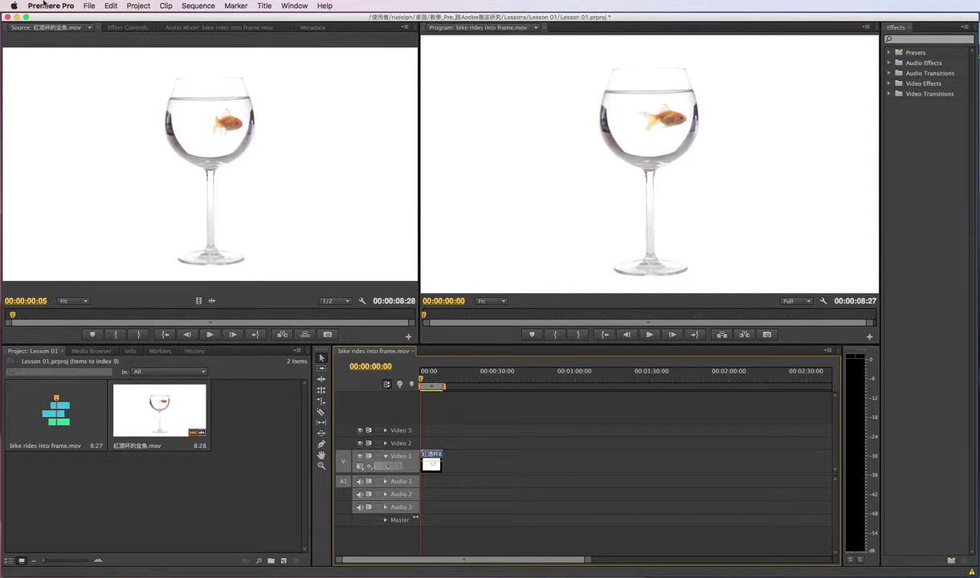
In the Audio Mixer, arm Audio 2 for recording and confirm its input is the built-in microphone.
click(180, 29)
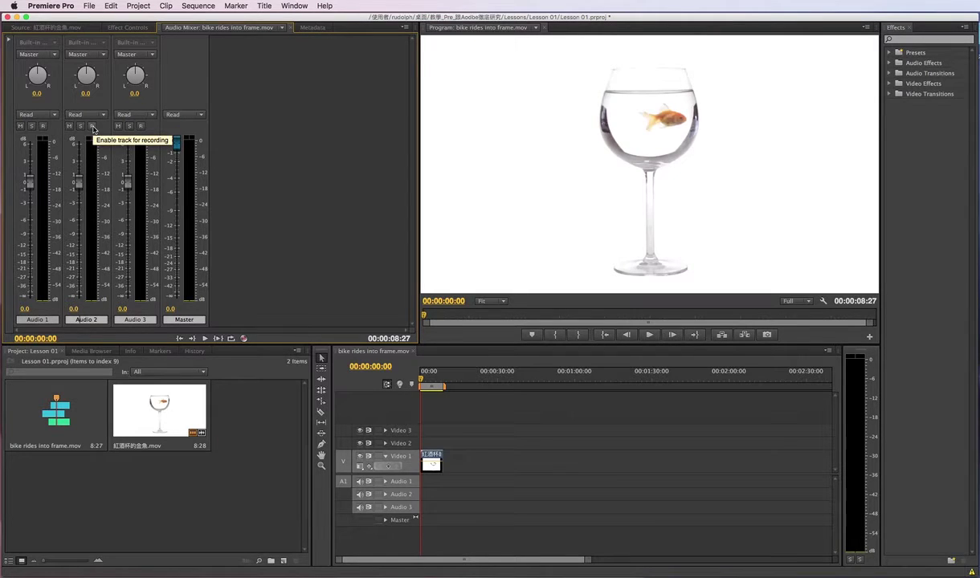
click(93, 127)
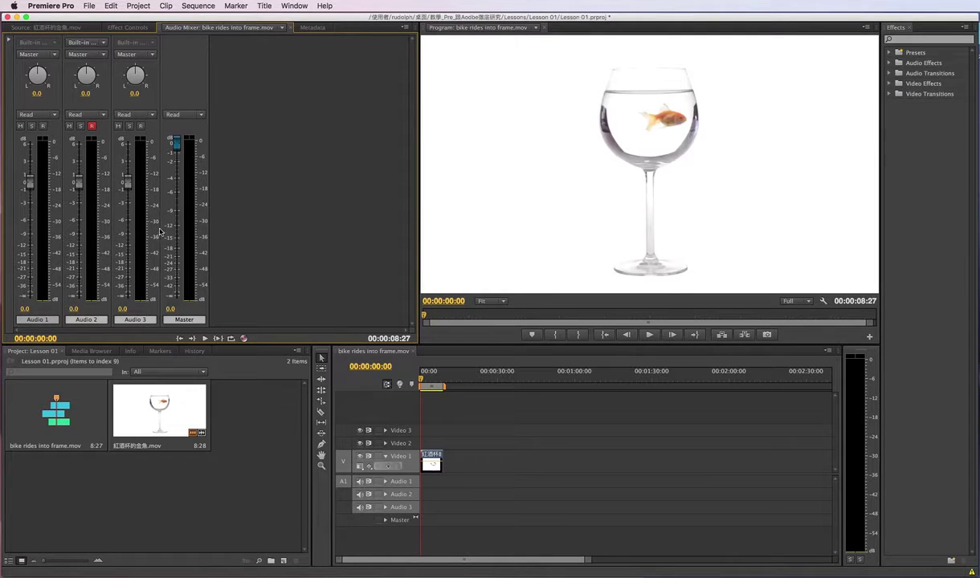
click(98, 43)
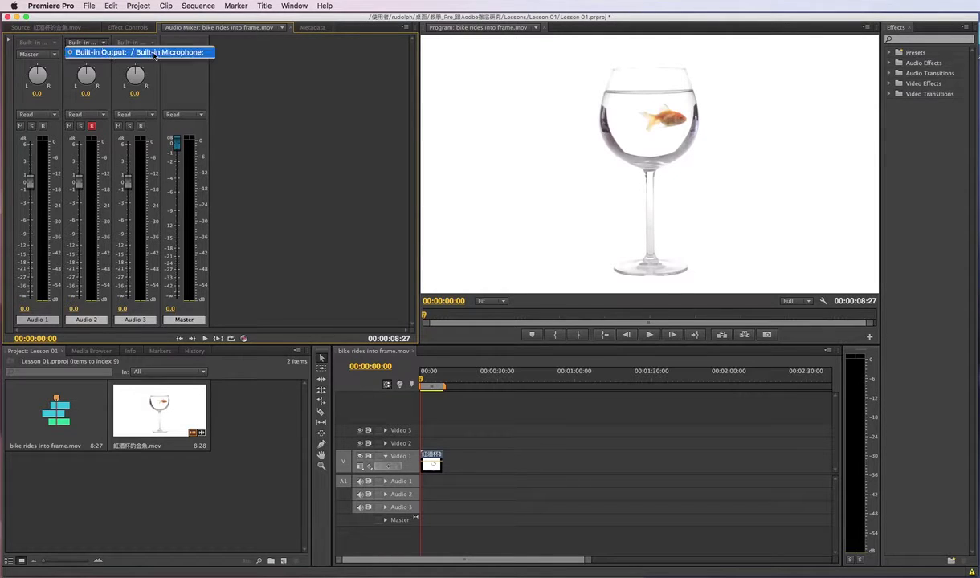
click(196, 94)
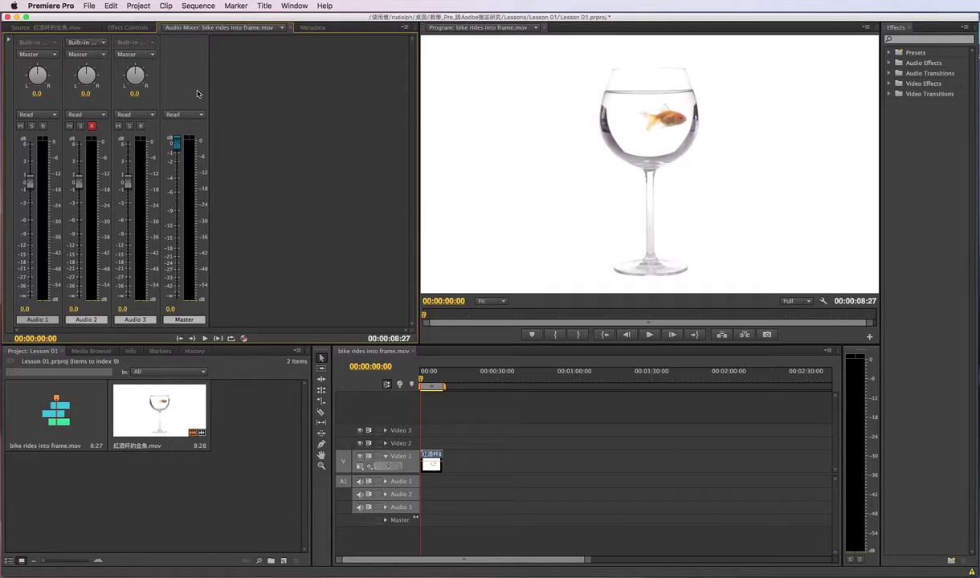
Record a voiceover onto Audio 2 during playback, producing the clip Audio 2_1.wav.
click(244, 338)
click(205, 338)
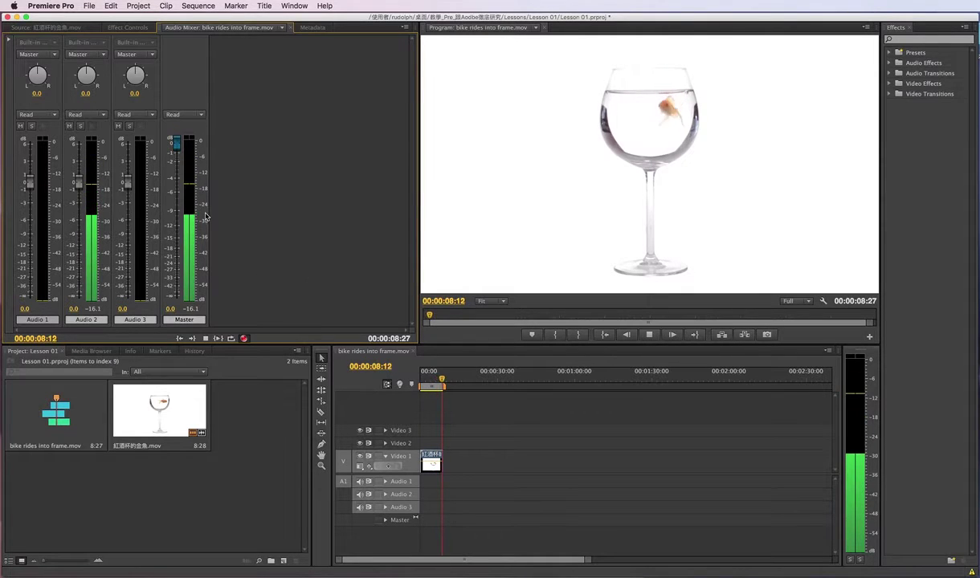
click(204, 338)
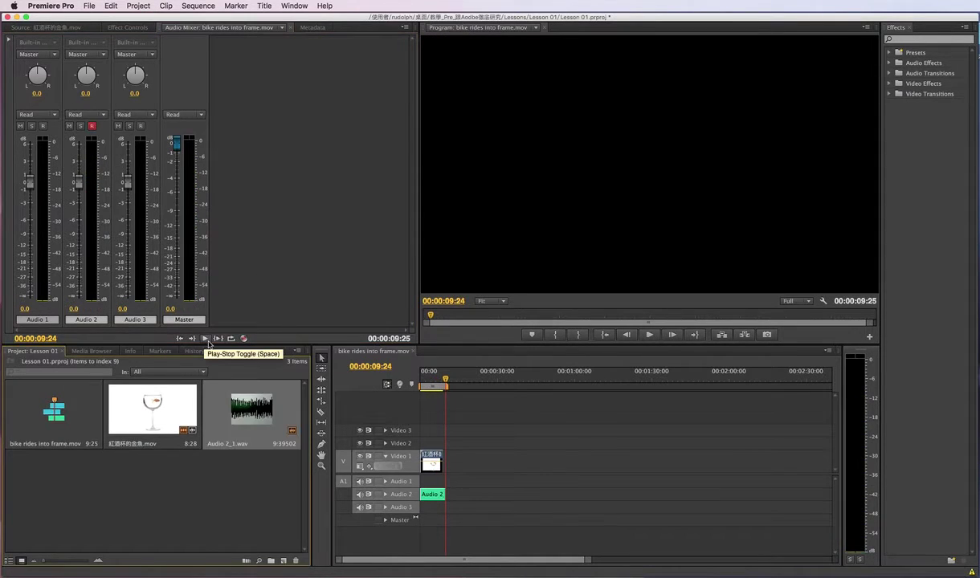
double_click(235, 413)
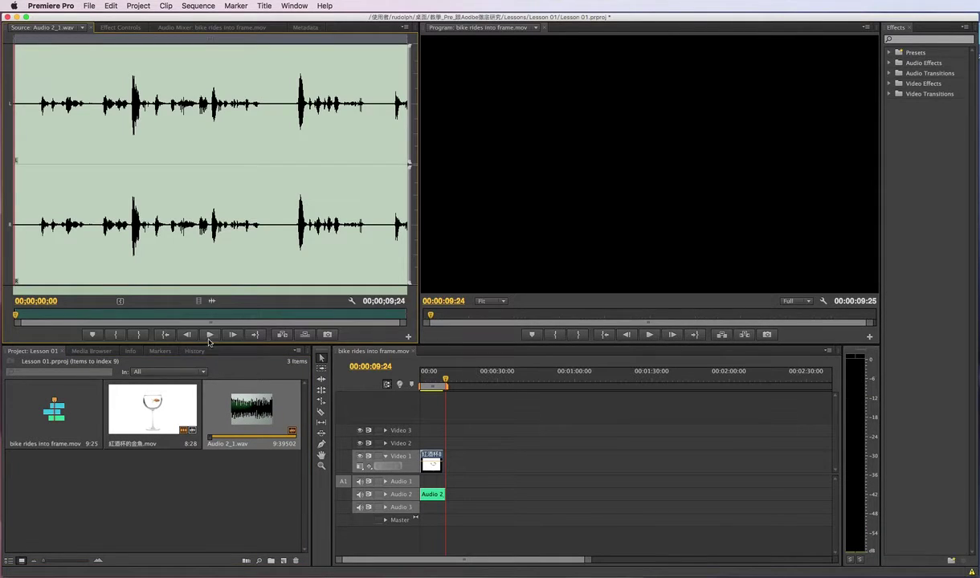
click(210, 335)
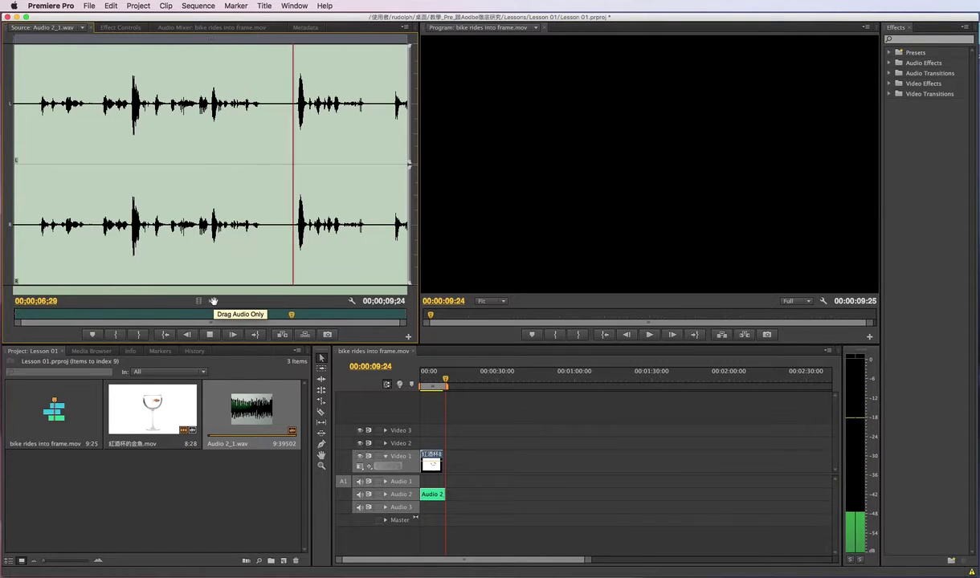
click(252, 408)
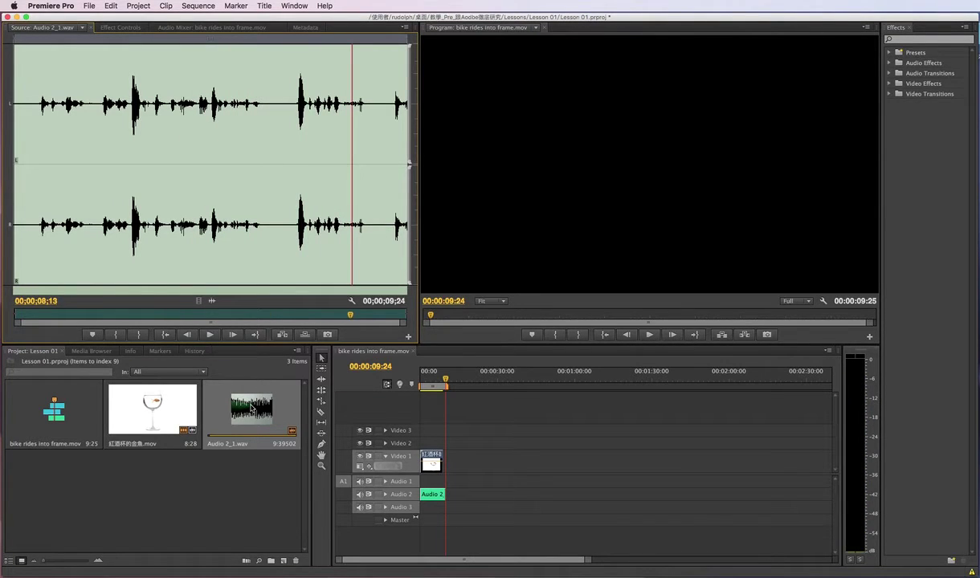
double_click(170, 400)
double_click(248, 405)
click(200, 27)
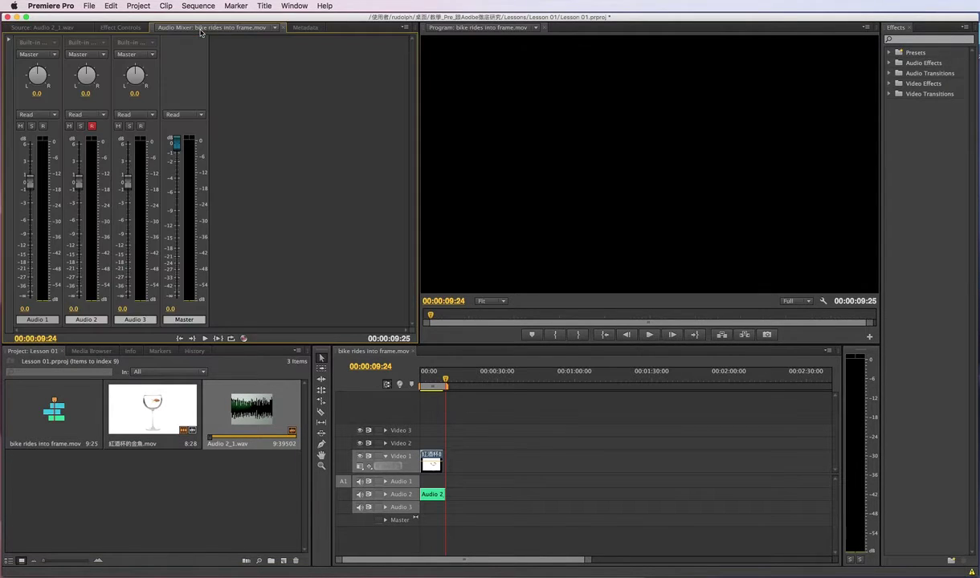
click(206, 338)
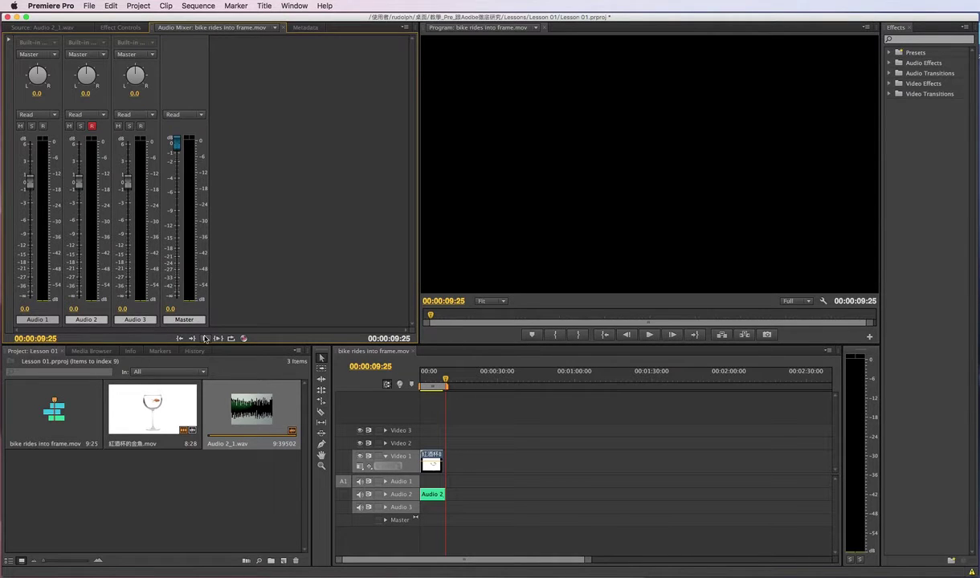
click(205, 339)
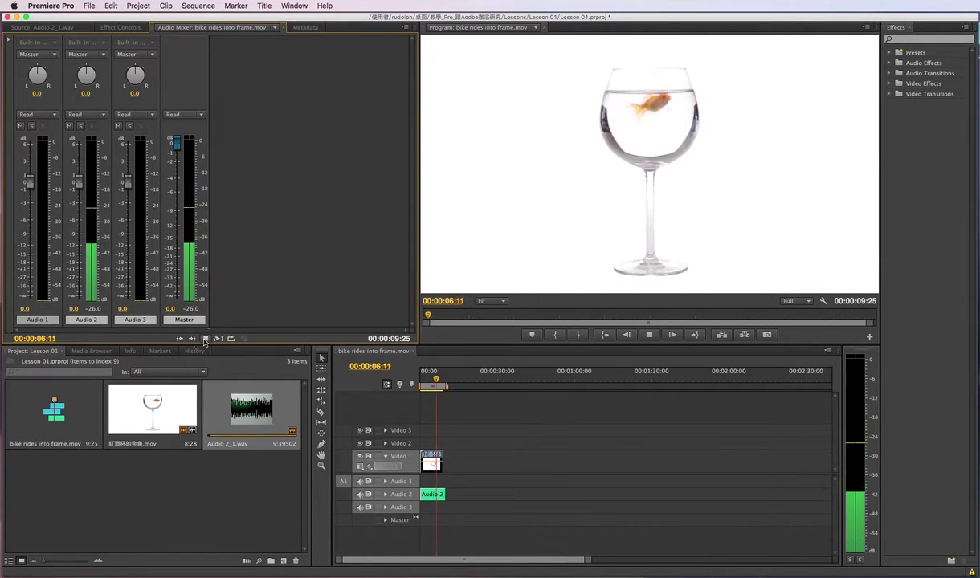
click(205, 339)
drag(437, 381, 421, 382)
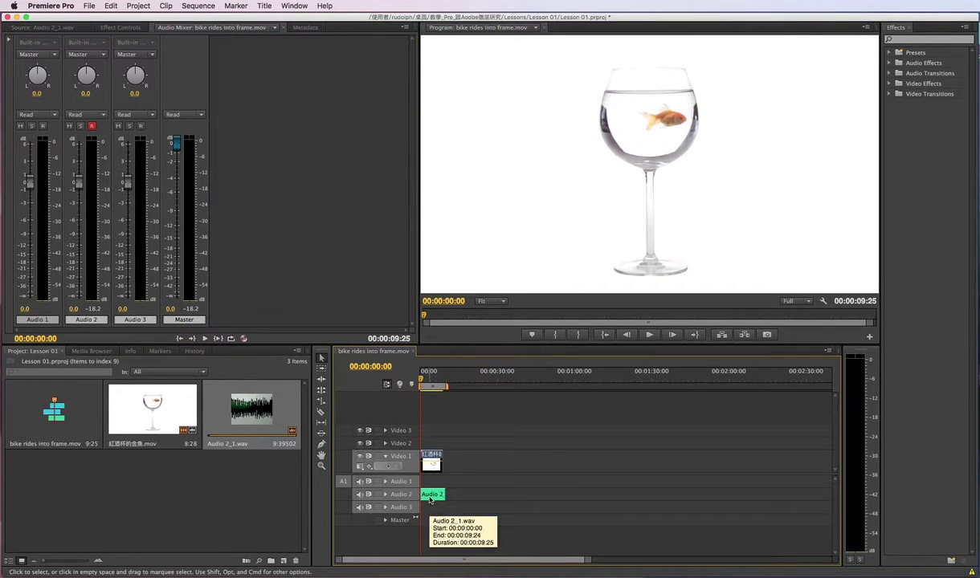
Move the voiceover onto Audio 1, raise that track to 6.0 dB and preview it.
drag(430, 500, 438, 481)
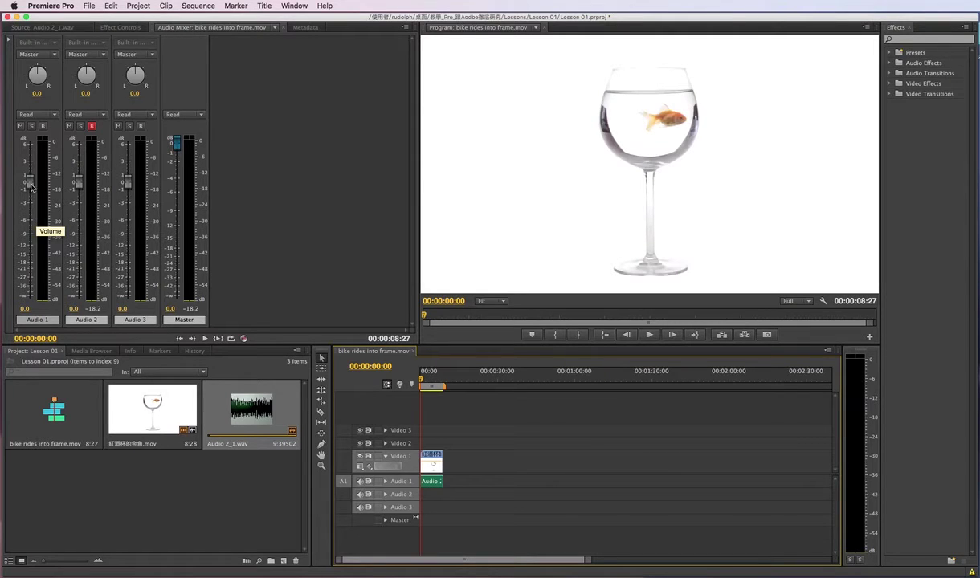
drag(30, 186, 32, 150)
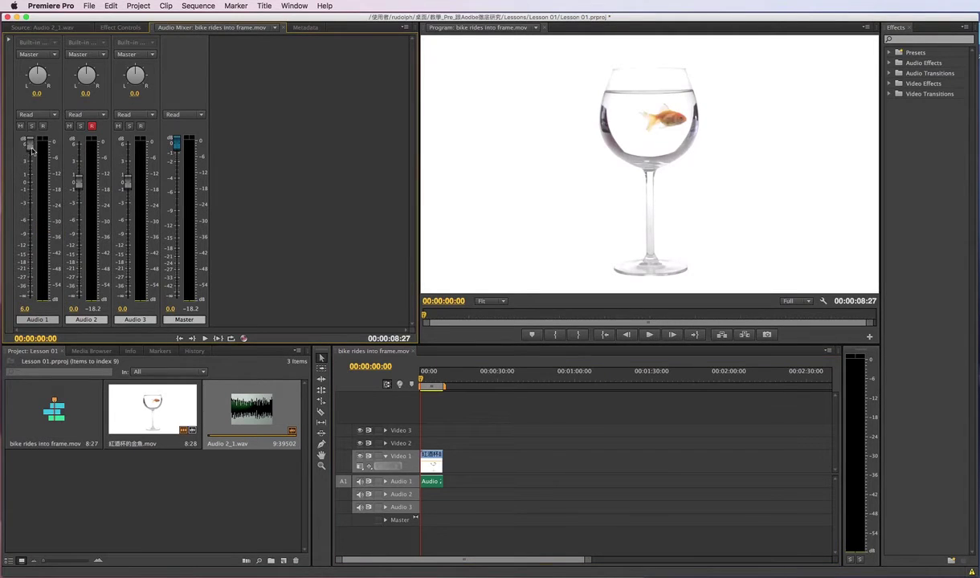
click(649, 335)
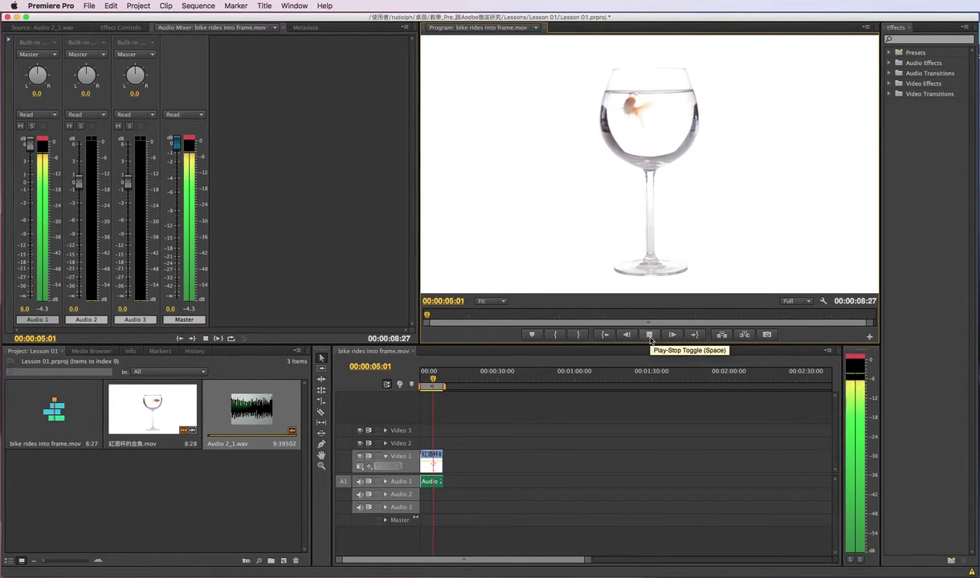
click(649, 335)
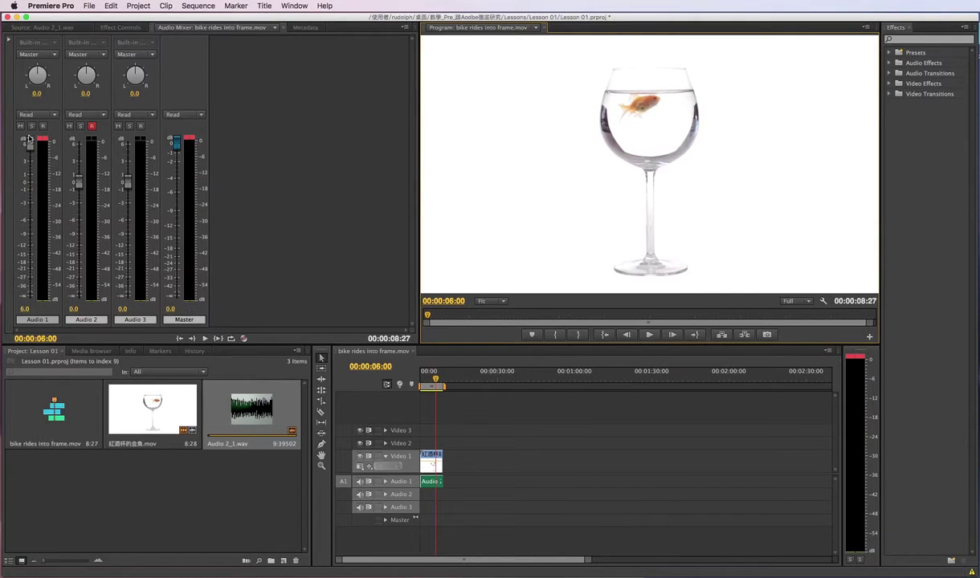
Preview Audio 1 at -25.2 dB from the start, then restore it to 0.0 dB.
drag(29, 140, 29, 275)
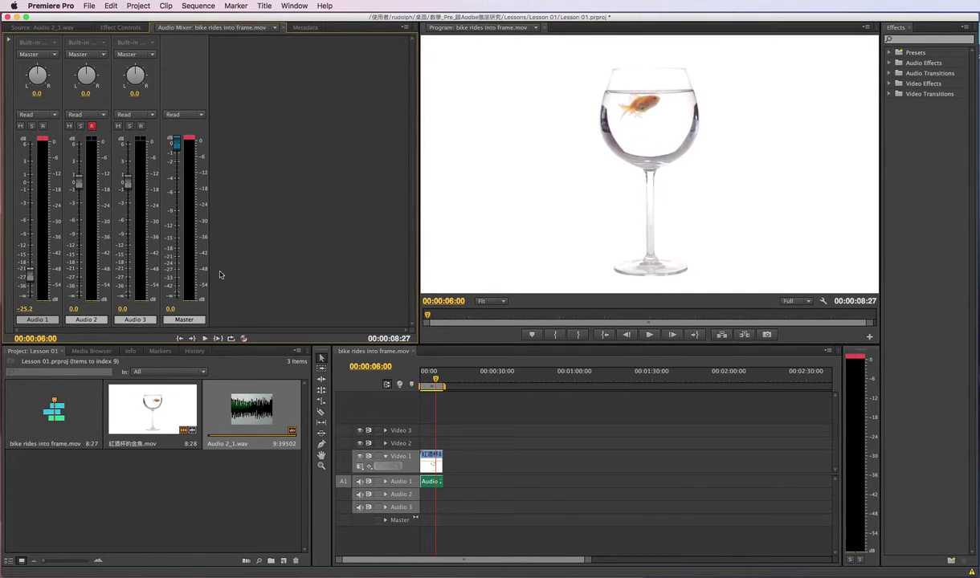
drag(435, 378, 421, 378)
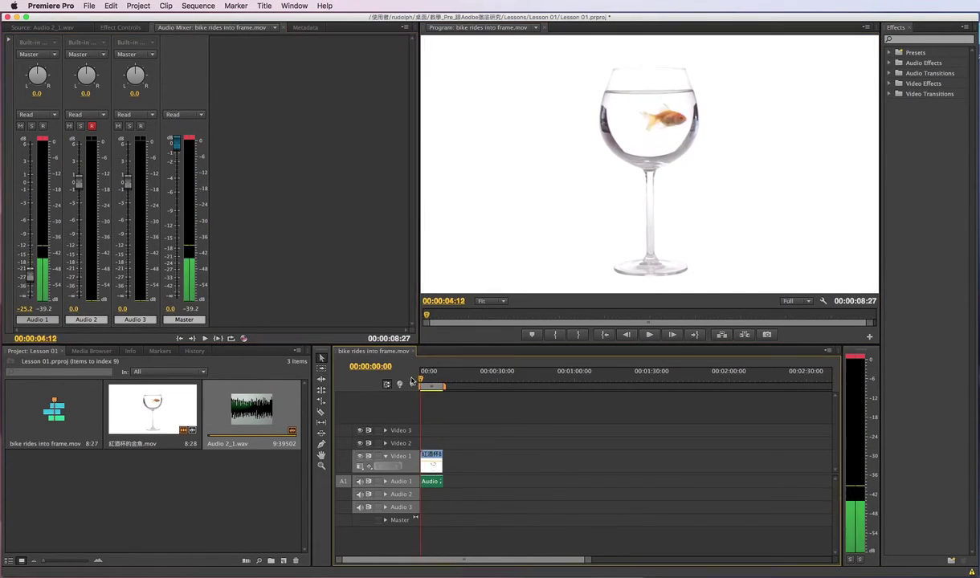
click(650, 336)
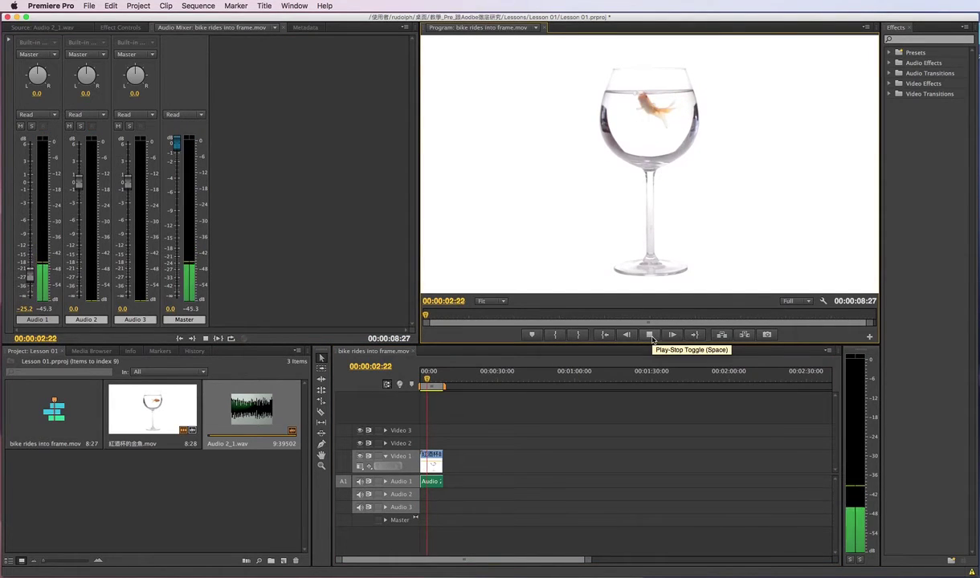
click(651, 335)
drag(30, 275, 29, 181)
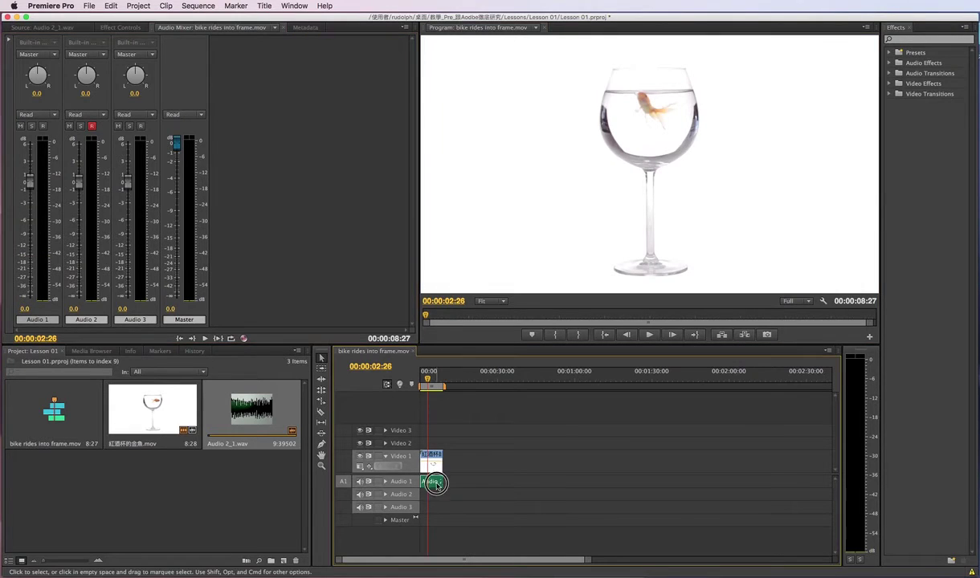
Move the voiceover to Audio 2, adjust that track's volume, then return the clip to Audio 1.
drag(431, 481, 438, 496)
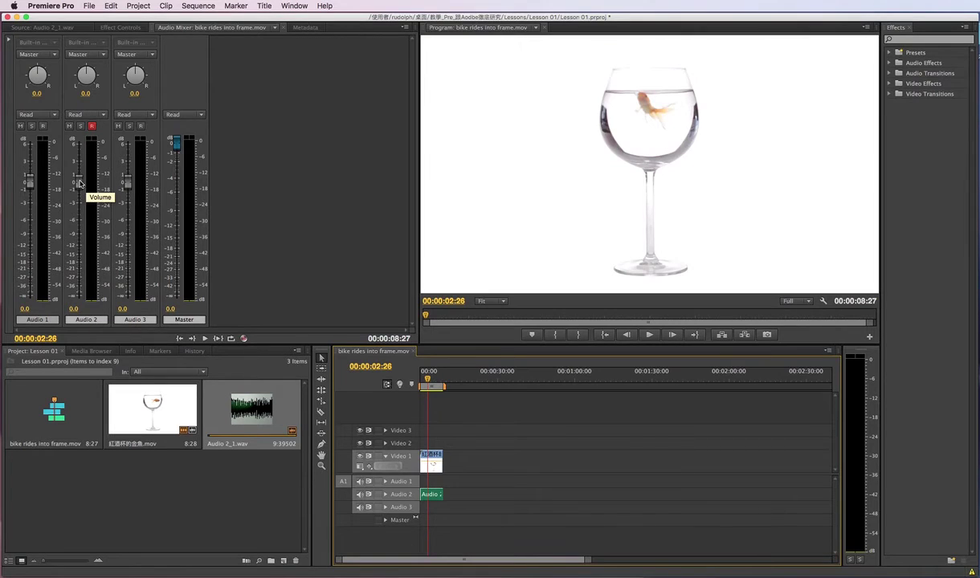
mouse_move(79, 184)
mouse_down()
mouse_move(84, 150)
mouse_move(86, 186)
mouse_up()
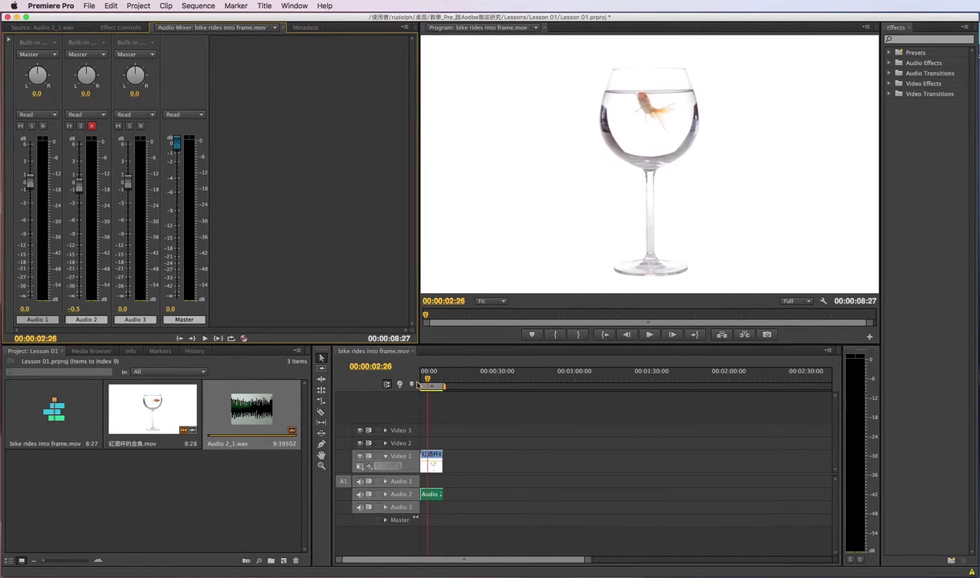
drag(432, 494, 431, 481)
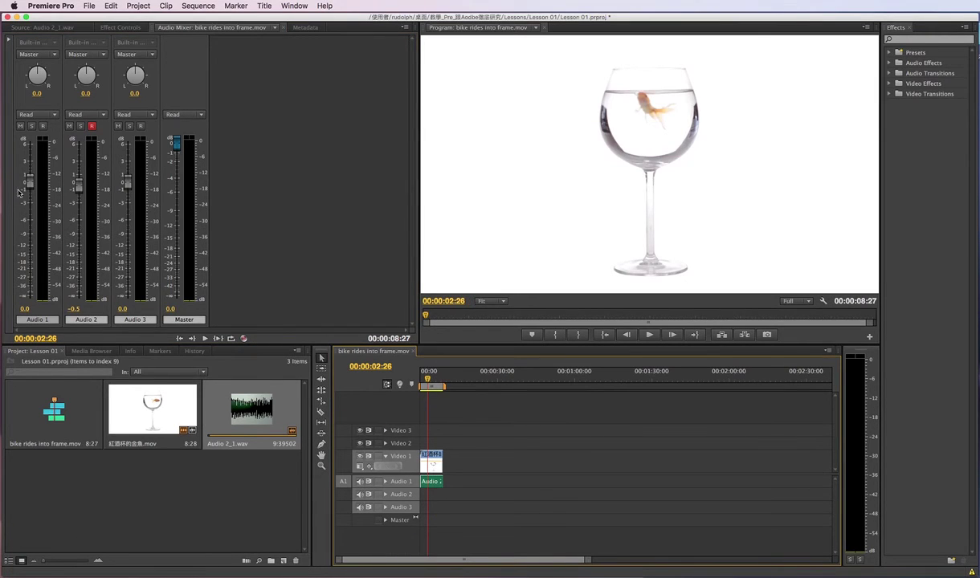
Raise Audio 1 to 5.0 dB, play the sequence from the start, and return the playhead to the beginning.
drag(30, 181, 30, 148)
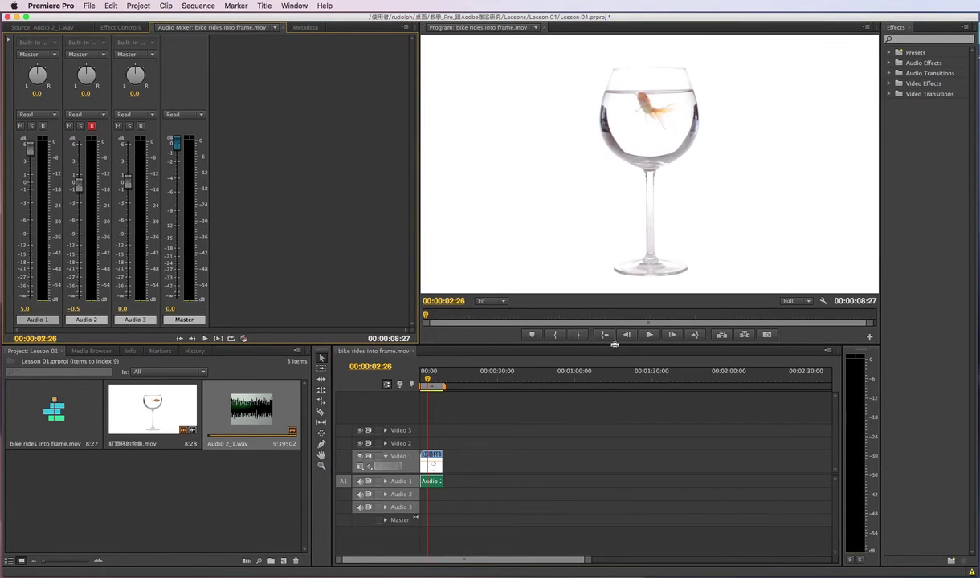
drag(433, 379, 422, 379)
click(650, 337)
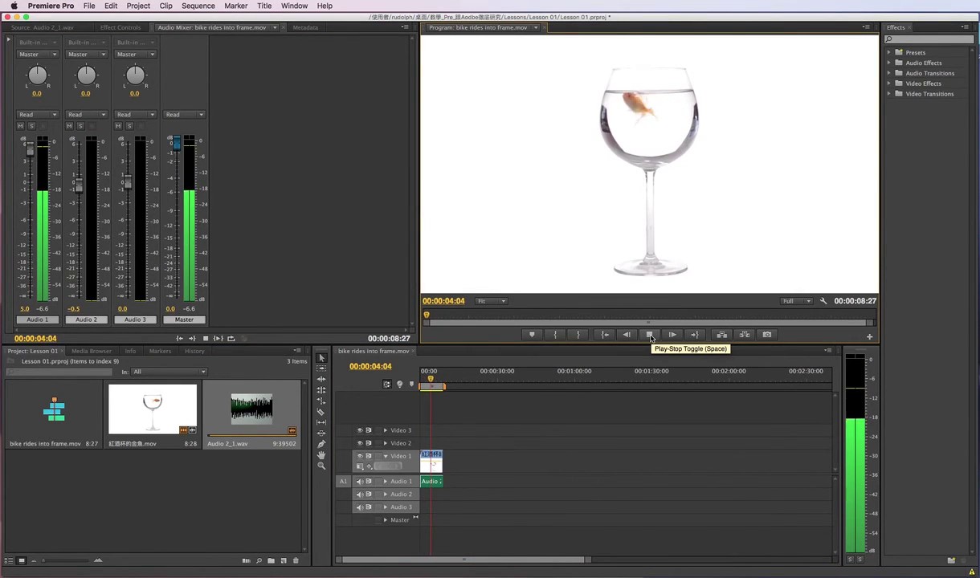
click(650, 337)
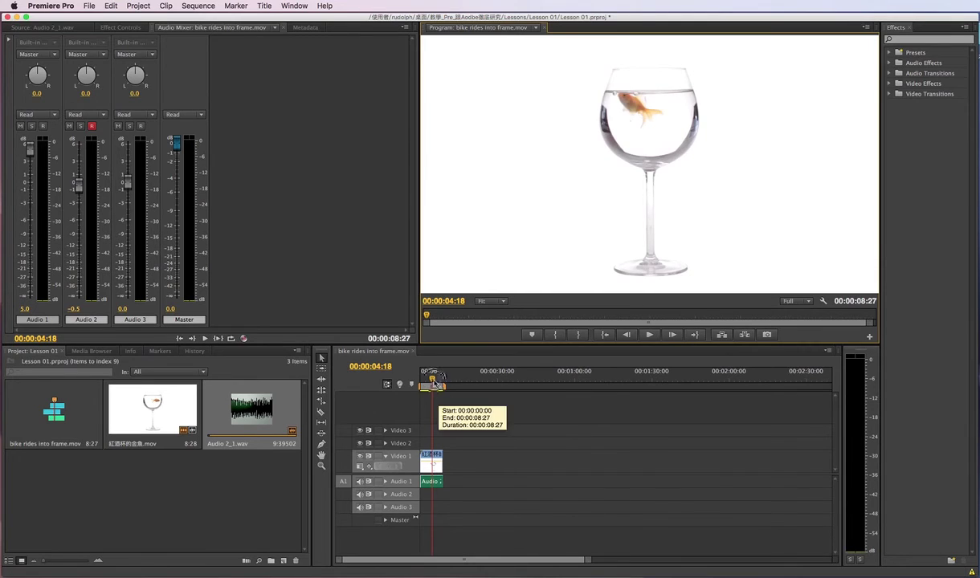
click(424, 376)
key(Home)
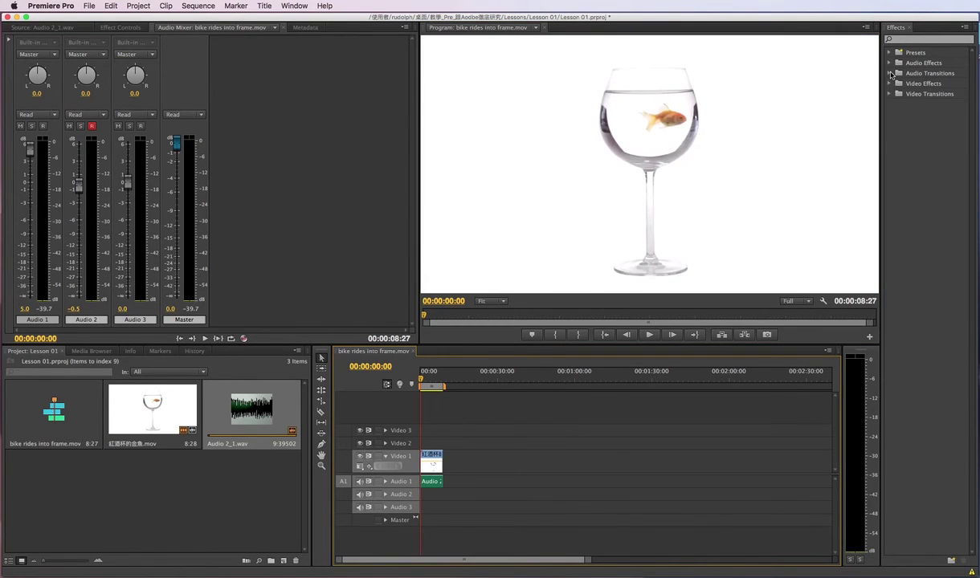
Drop Exponential Fade from Audio Transitions > Crossfade onto the Audio 1 voiceover's start and play it back.
click(889, 74)
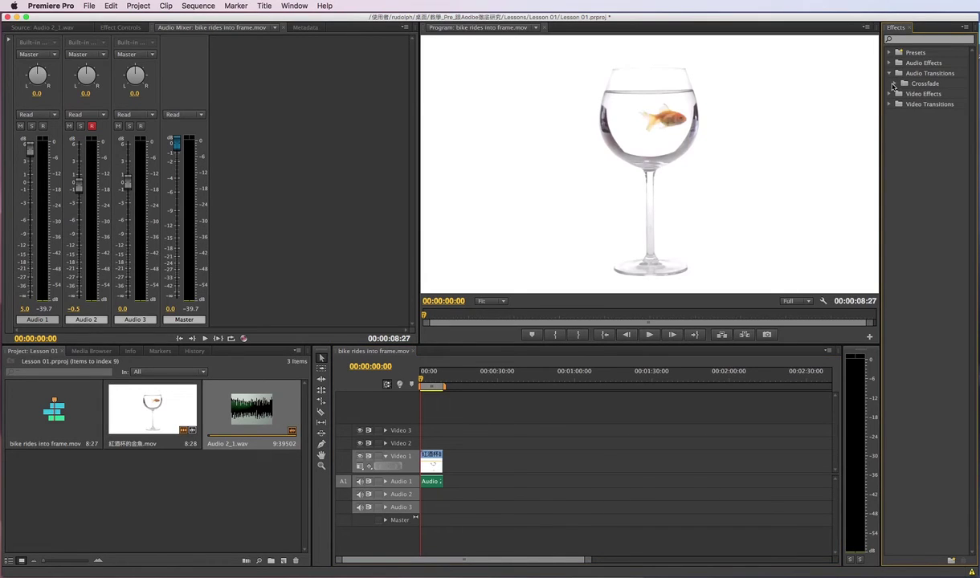
click(893, 84)
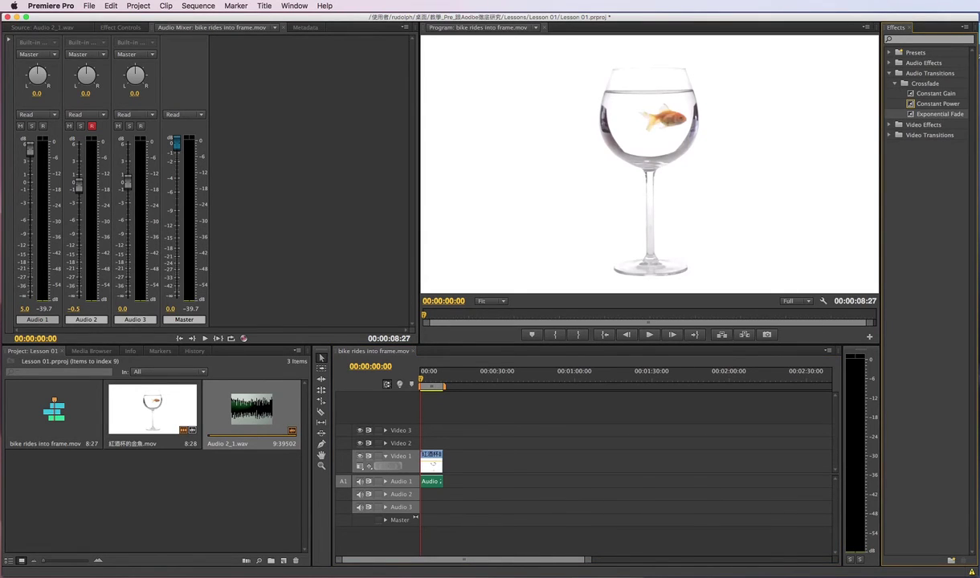
drag(482, 539, 426, 482)
mouse_move(948, 119)
mouse_down()
mouse_move(454, 483)
mouse_move(426, 481)
mouse_up()
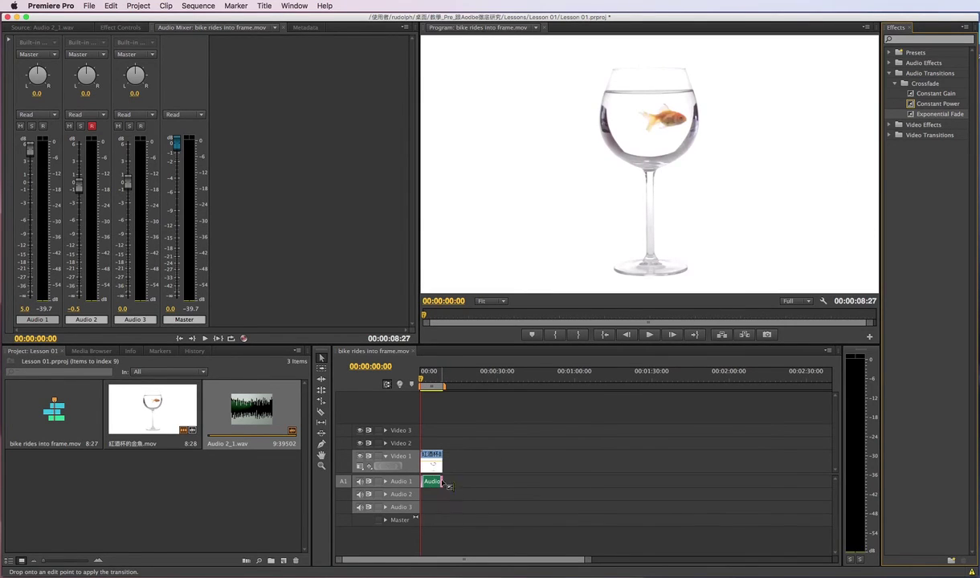
click(649, 335)
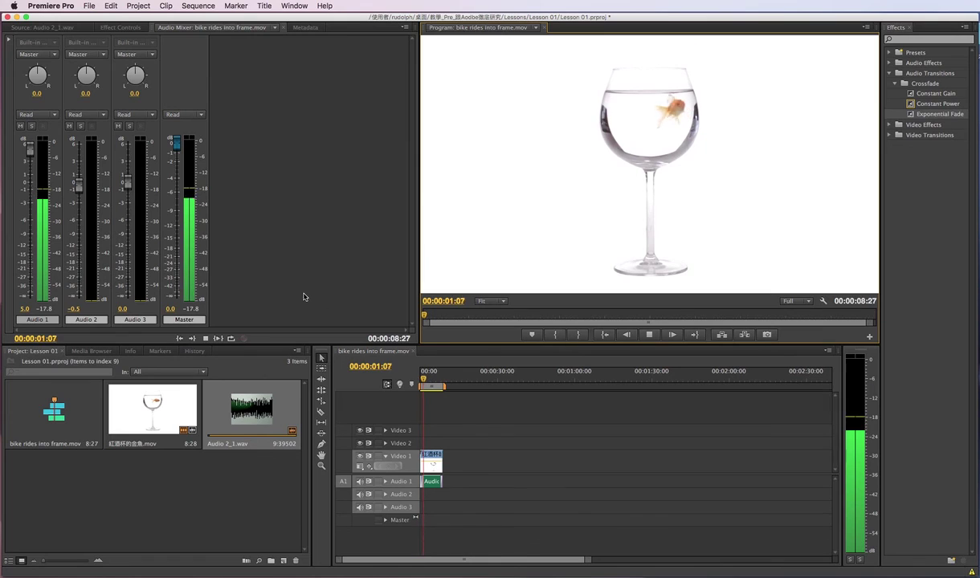
Stop playback at 00:00:02:05, then open and dismiss the Audio Mixer panel menu.
click(651, 337)
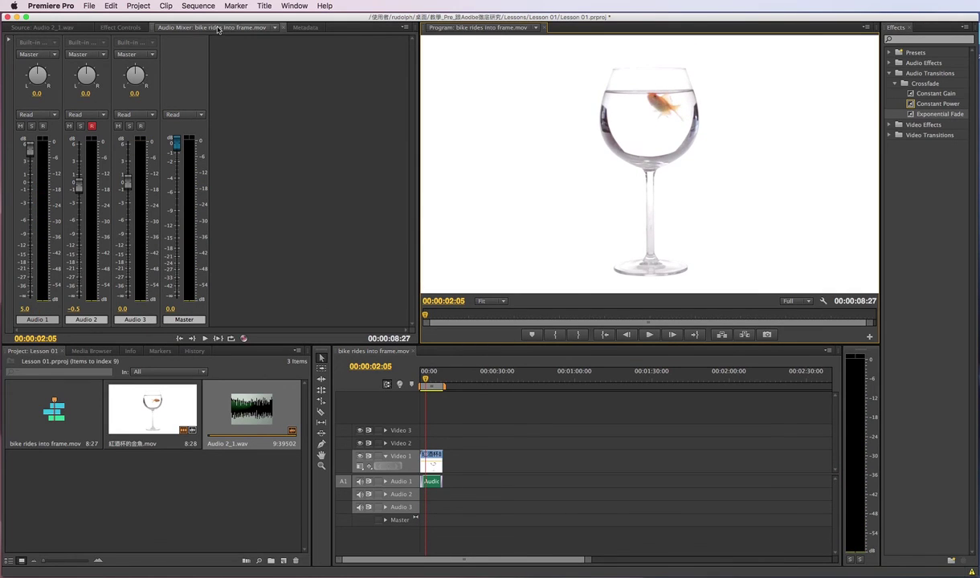
click(181, 31)
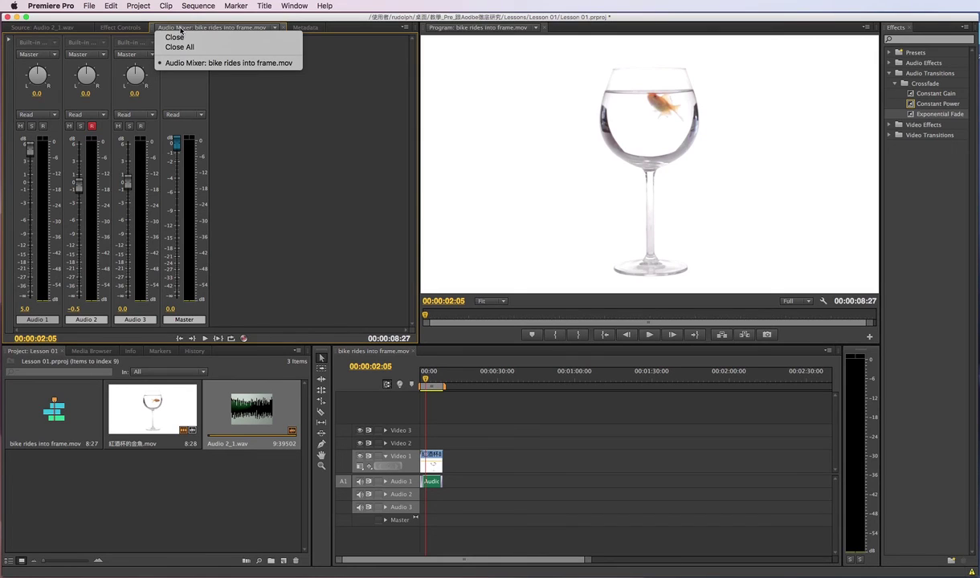
click(254, 31)
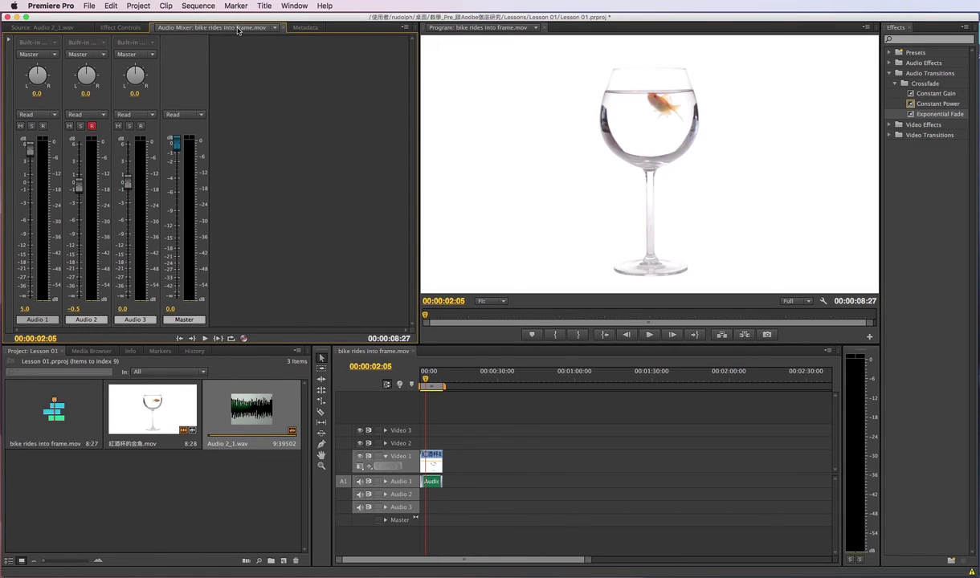